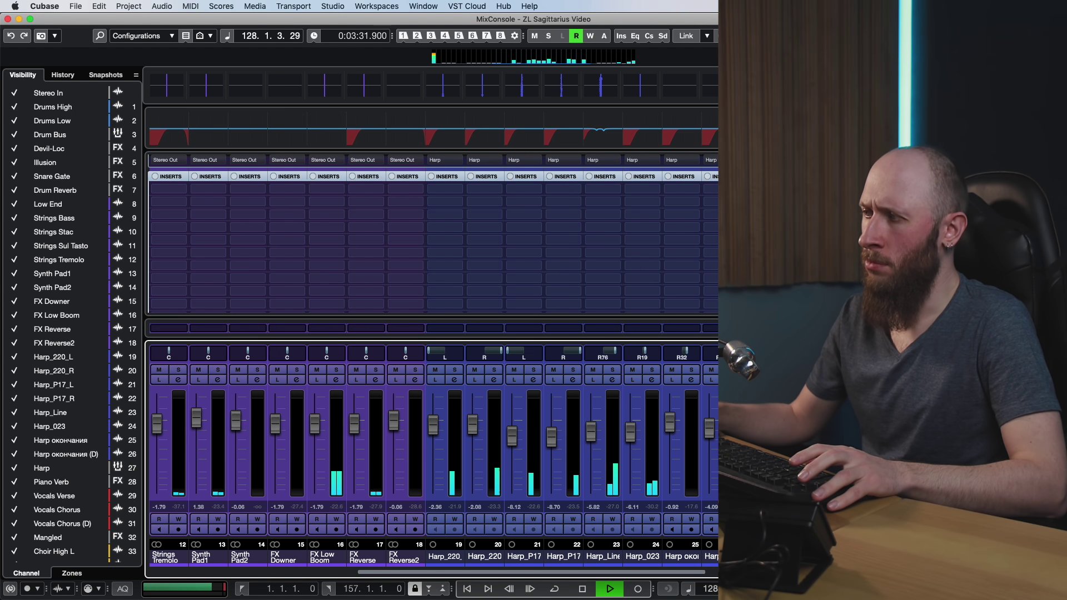
Stop the running playback and audition the chorus from position 109.3.1 with the Vocals Chorus SurferEQ
{"action": "key", "text": "space"}
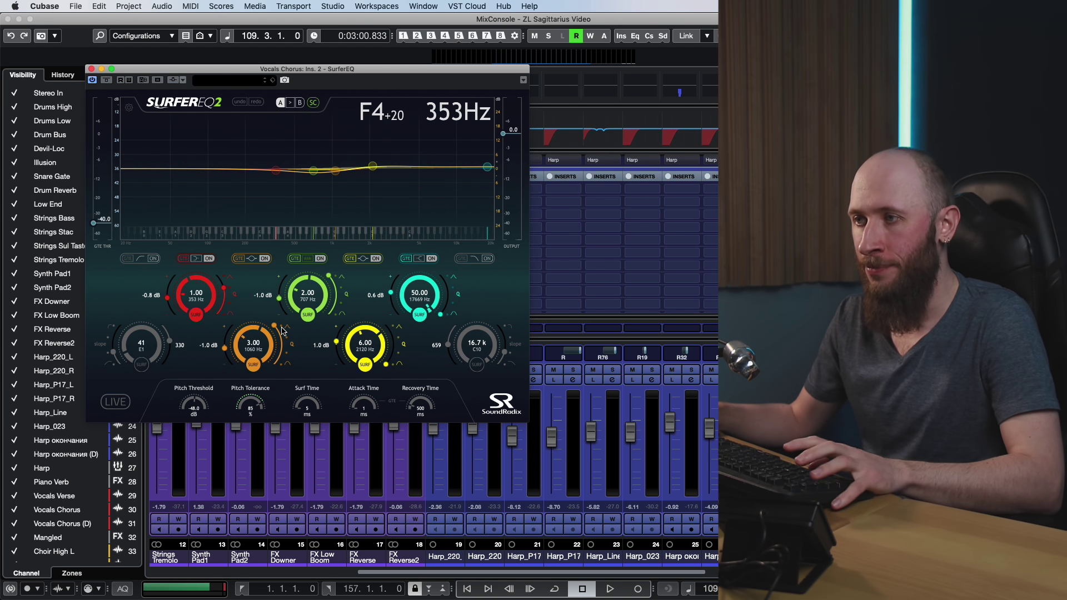
{"action": "key", "text": "space"}
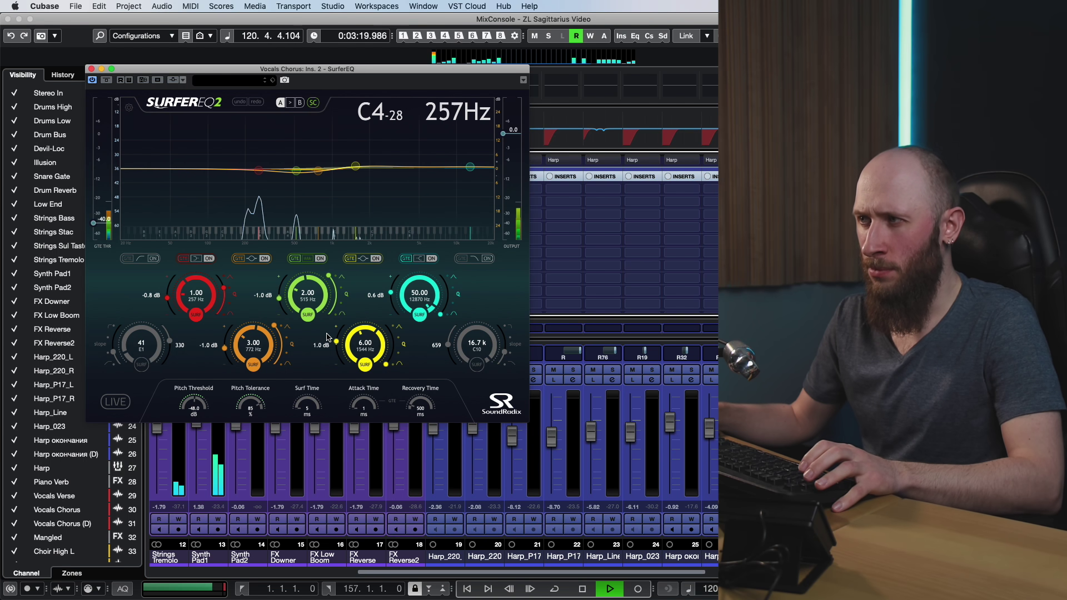
{"action": "key", "text": "space"}
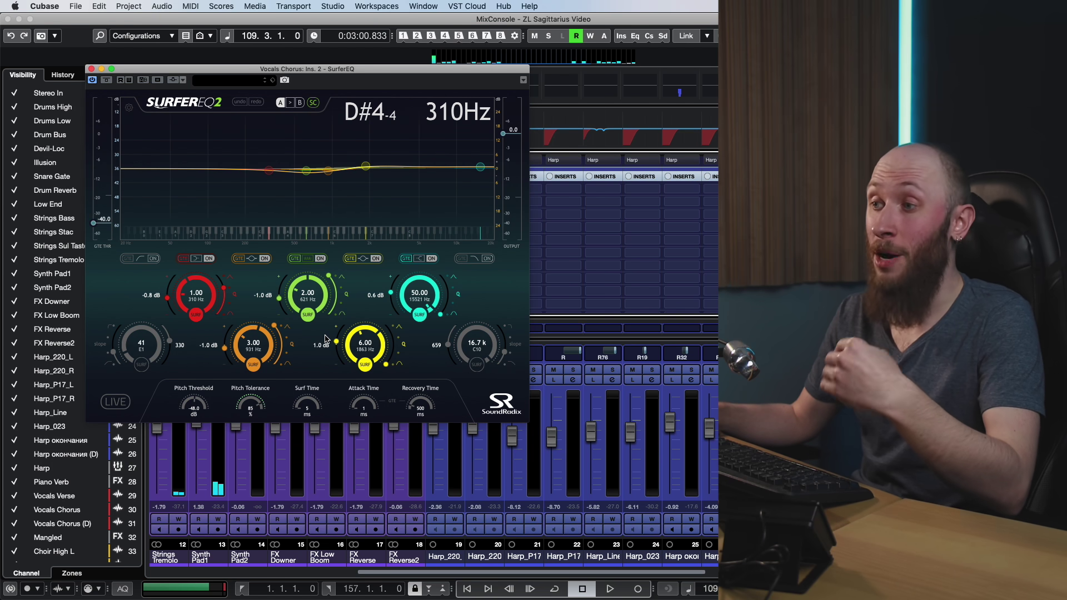
Solo Vocals Chorus, audition the red 1.00 harmonic band boosted to 2.8 dB, and set its gain to -0.6 dB
{"action": "left_click_drag", "start_coordinate": [167, 298], "coordinate": [168, 292]}
{"action": "key", "text": "space"}
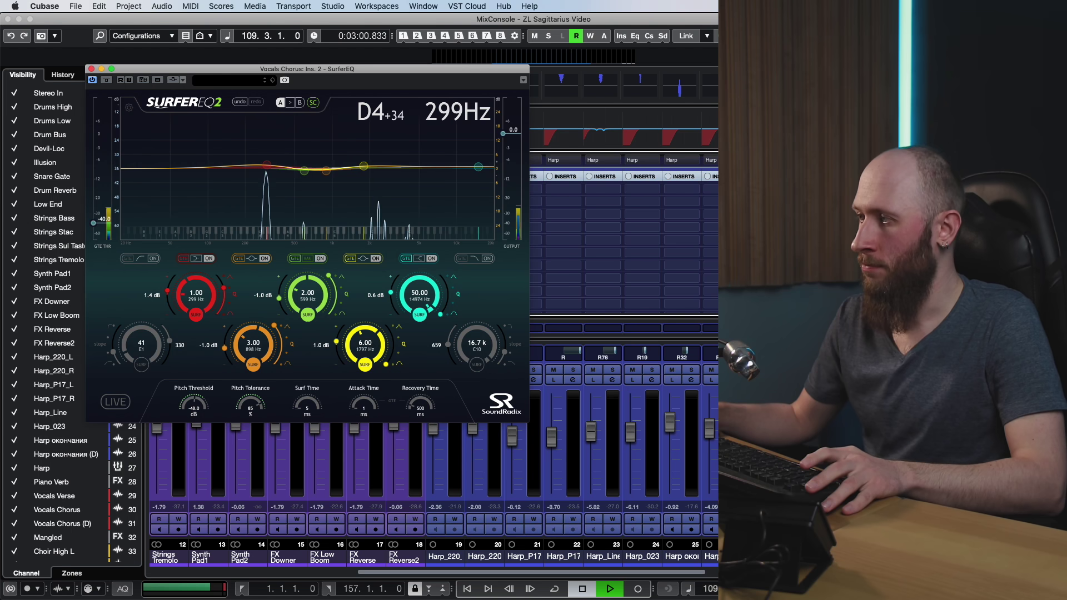
{"action": "key", "text": "s"}
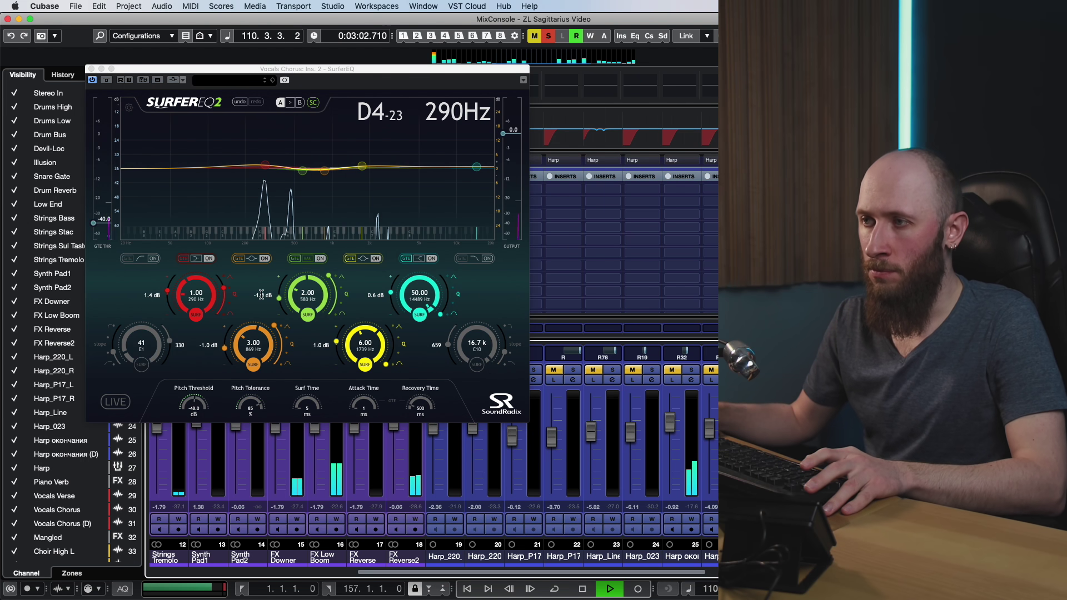
{"action": "left_click_drag", "start_coordinate": [169, 295], "coordinate": [171, 294]}
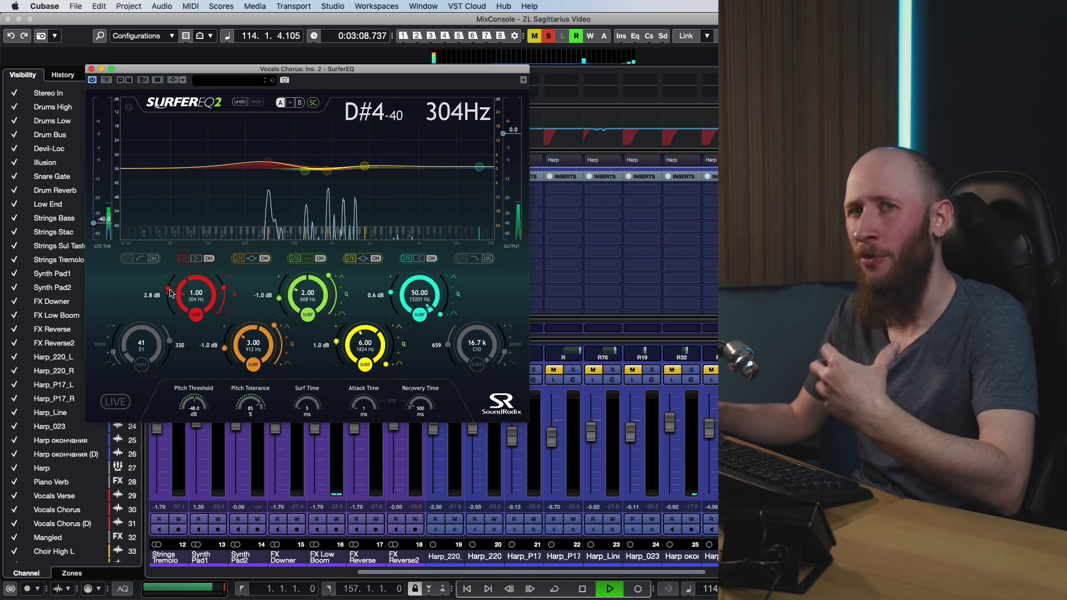
{"action": "left_click_drag", "start_coordinate": [171, 293], "coordinate": [169, 300]}
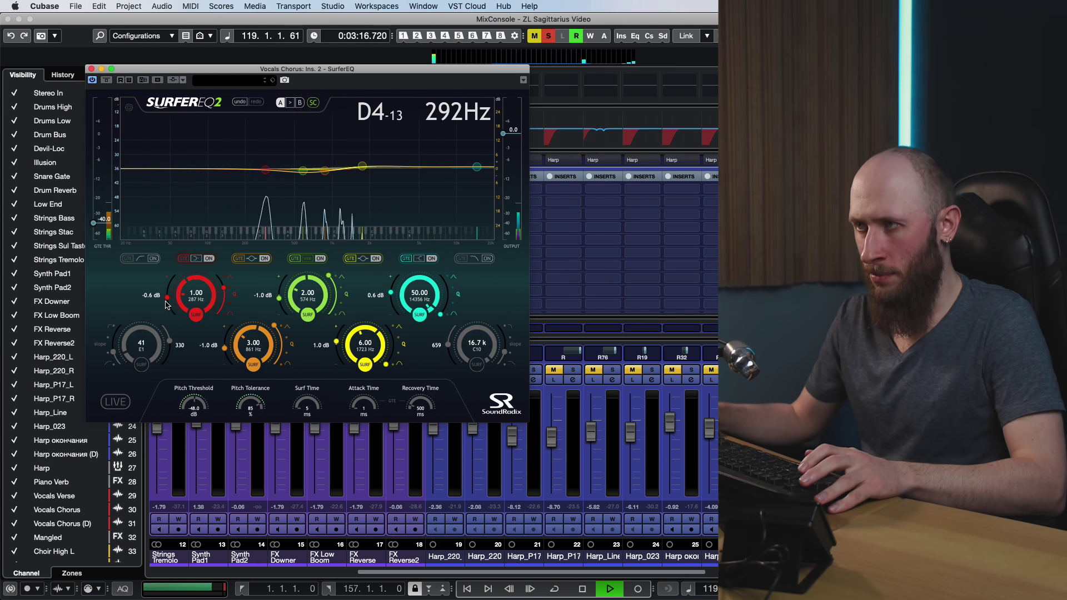
{"action": "key", "text": "space"}
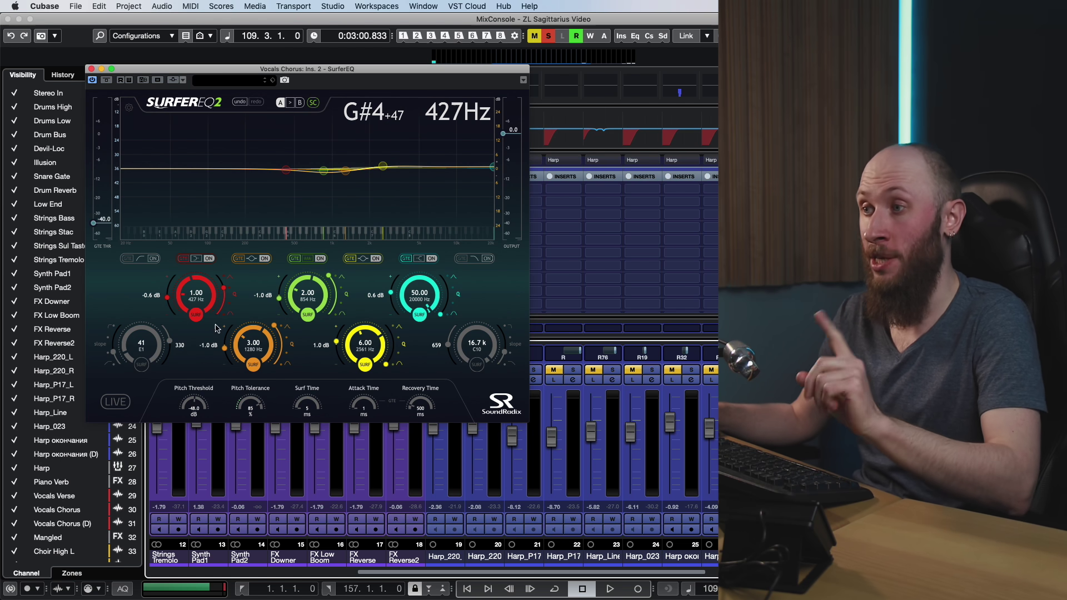
Audition the green 2.00 harmonic band boosted to 4.5 dB and return its gain to -1.0 dB
{"action": "left_click_drag", "start_coordinate": [280, 300], "coordinate": [280, 288]}
{"action": "key", "text": "space"}
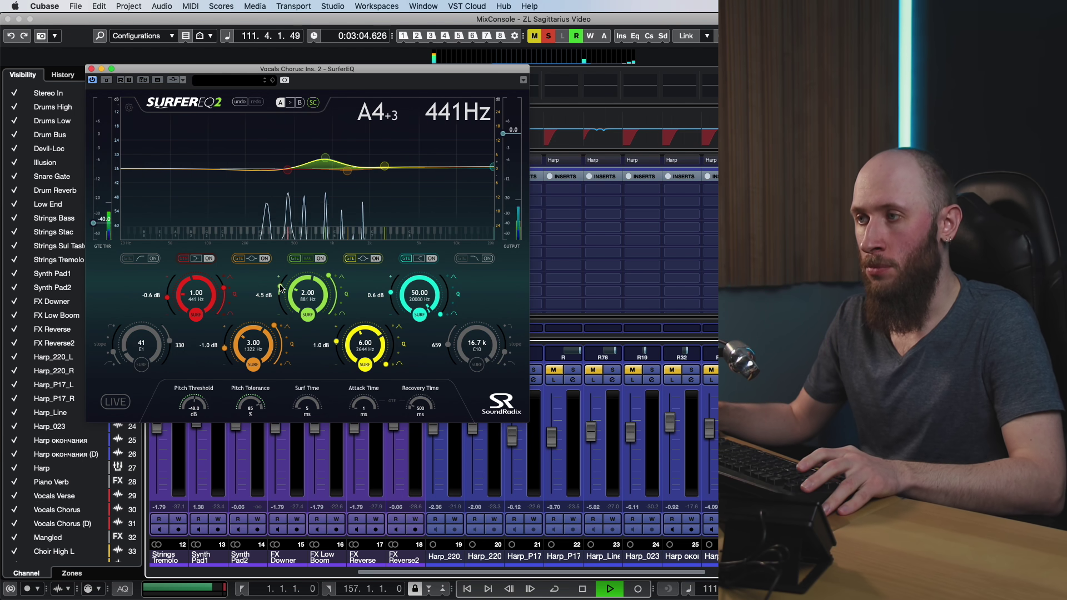
{"action": "key", "text": "space"}
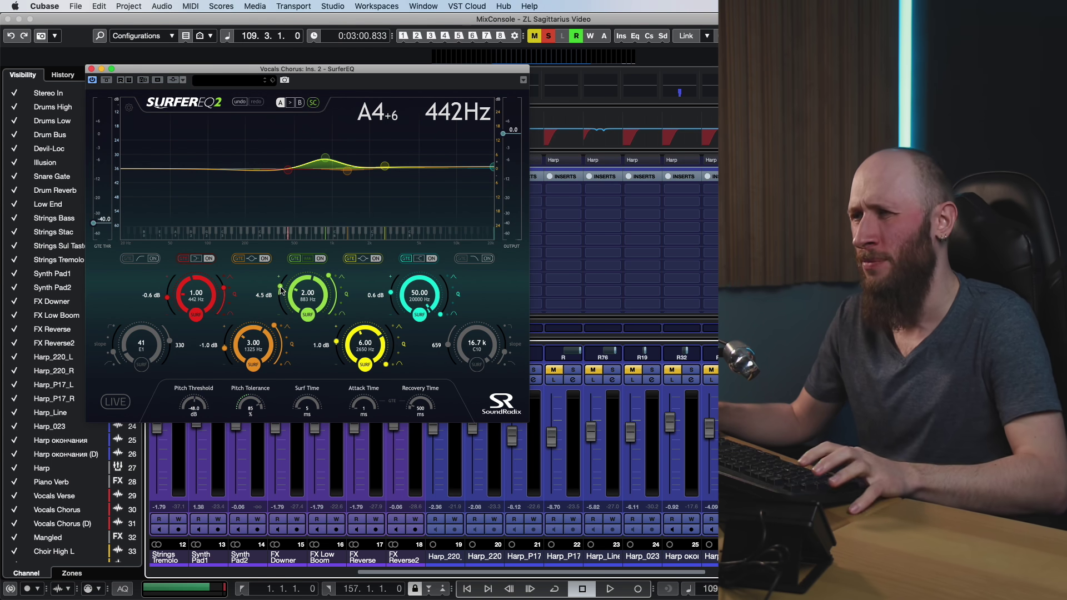
{"action": "key", "text": "space"}
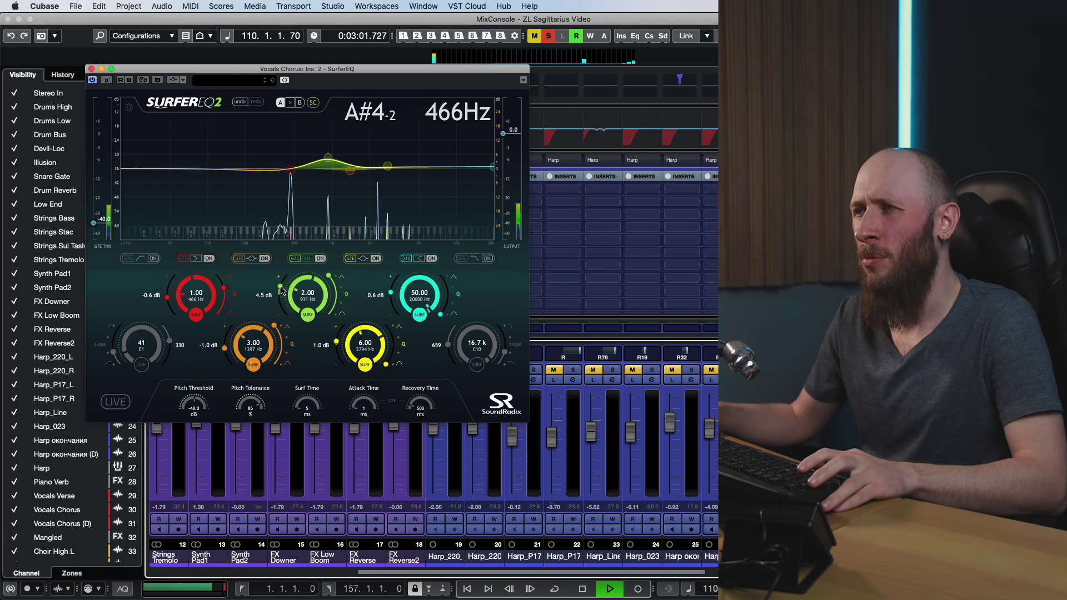
{"action": "key", "text": "space"}
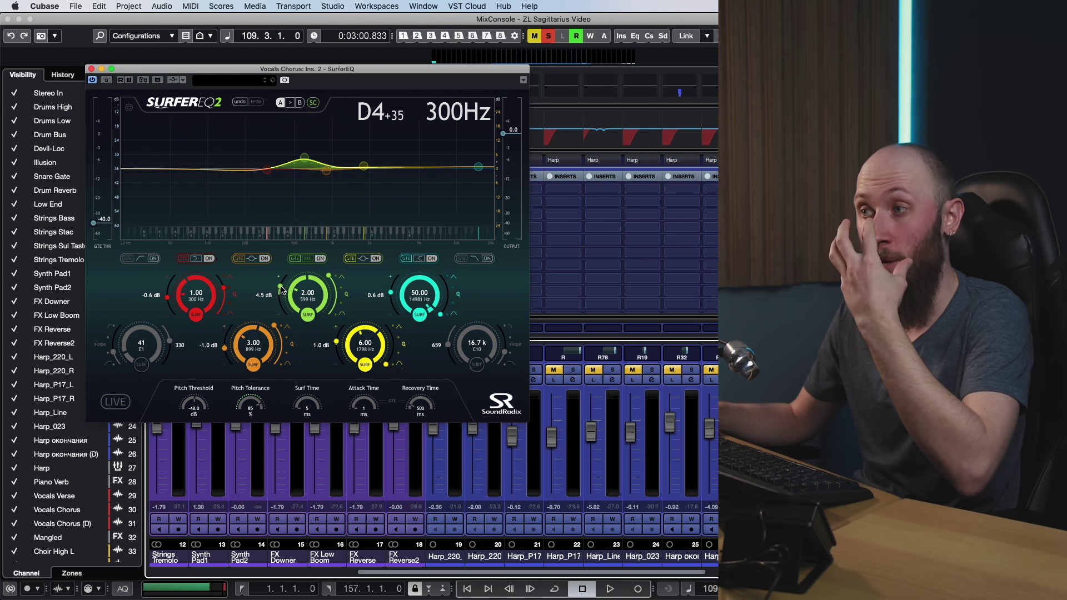
{"action": "key", "text": "space"}
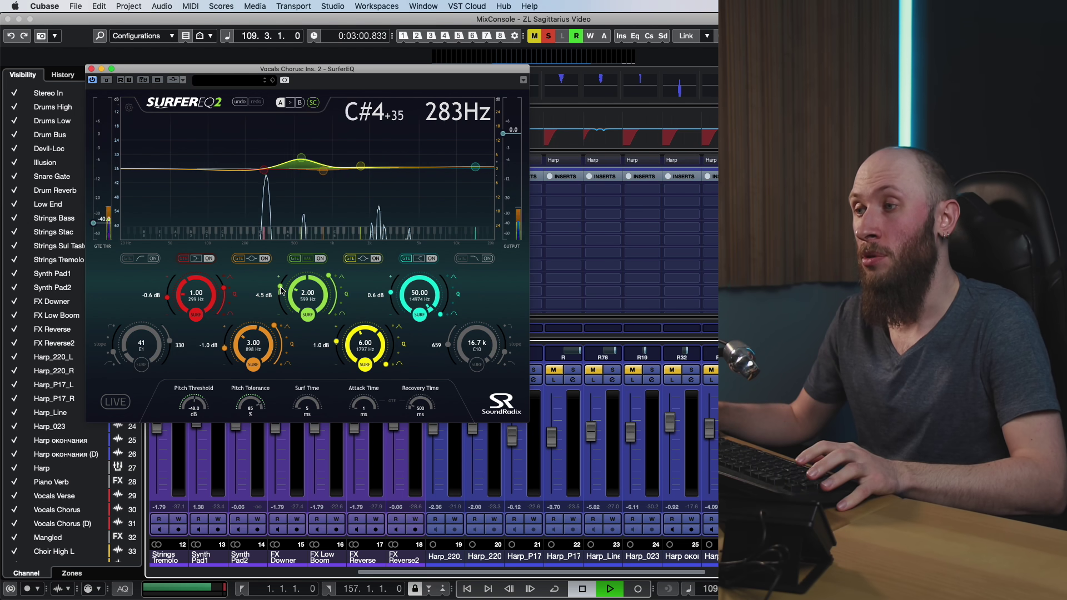
{"action": "left_click_drag", "start_coordinate": [281, 295], "coordinate": [281, 305]}
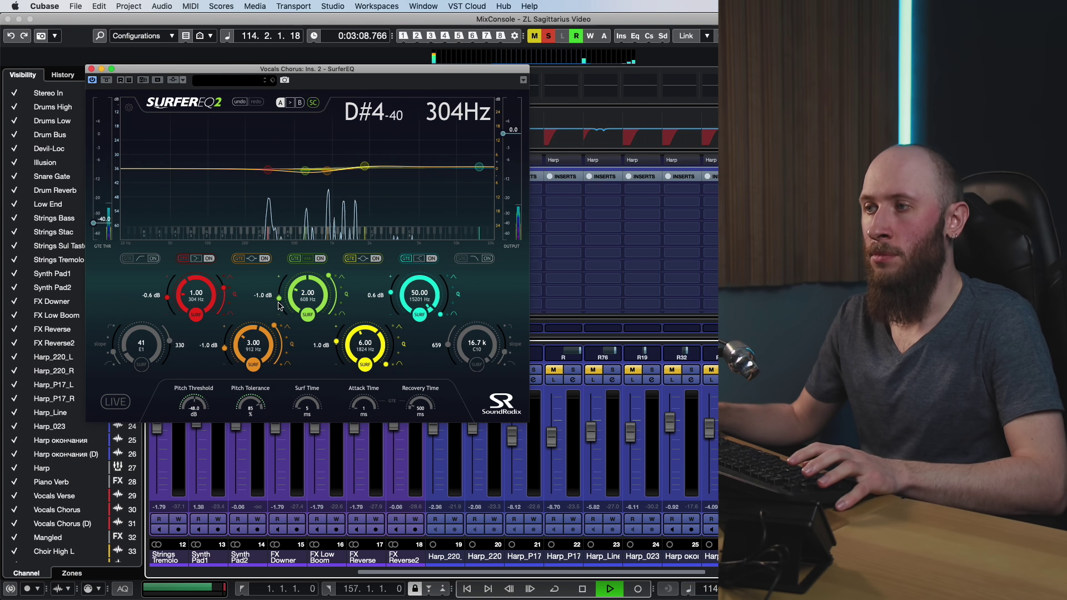
{"action": "key", "text": "space"}
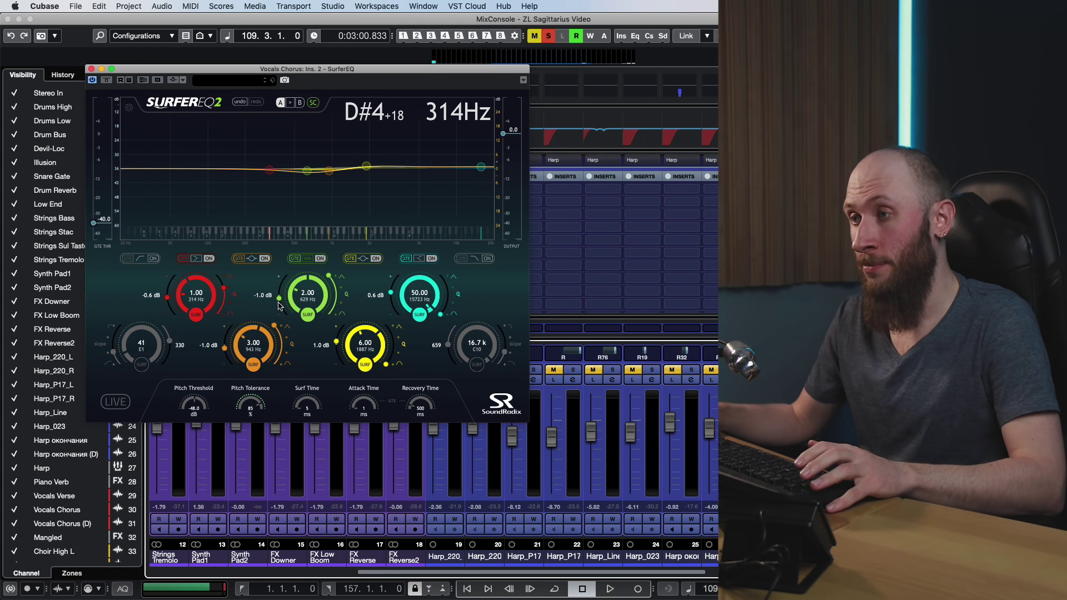
Audition the orange 3.00 harmonic band boosted to 3.8 dB and return its gain to -1.0 dB
{"action": "key", "text": "space"}
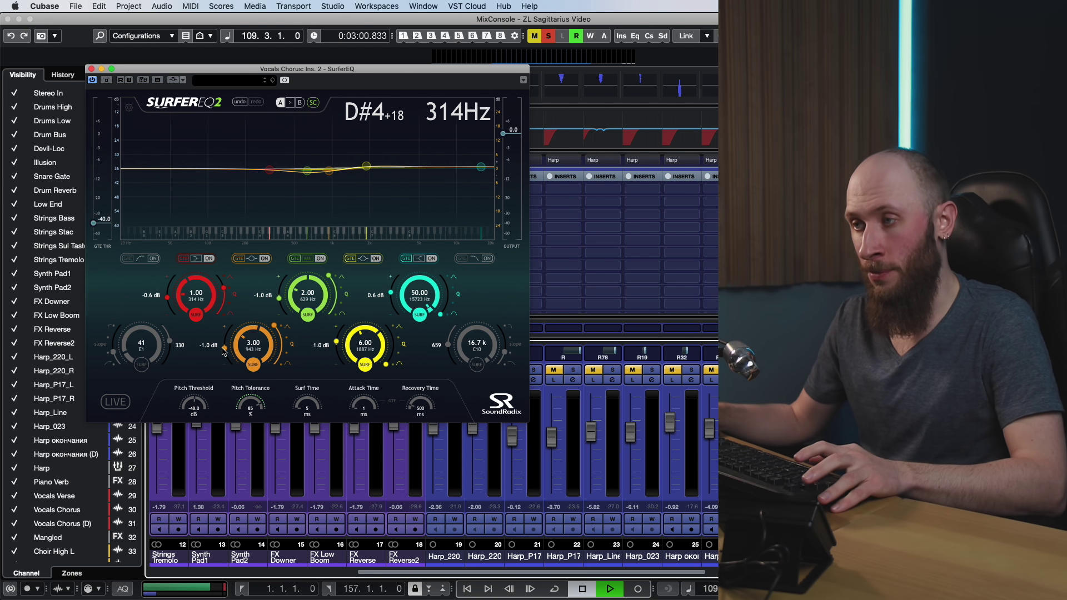
{"action": "left_click_drag", "start_coordinate": [224, 349], "coordinate": [229, 336]}
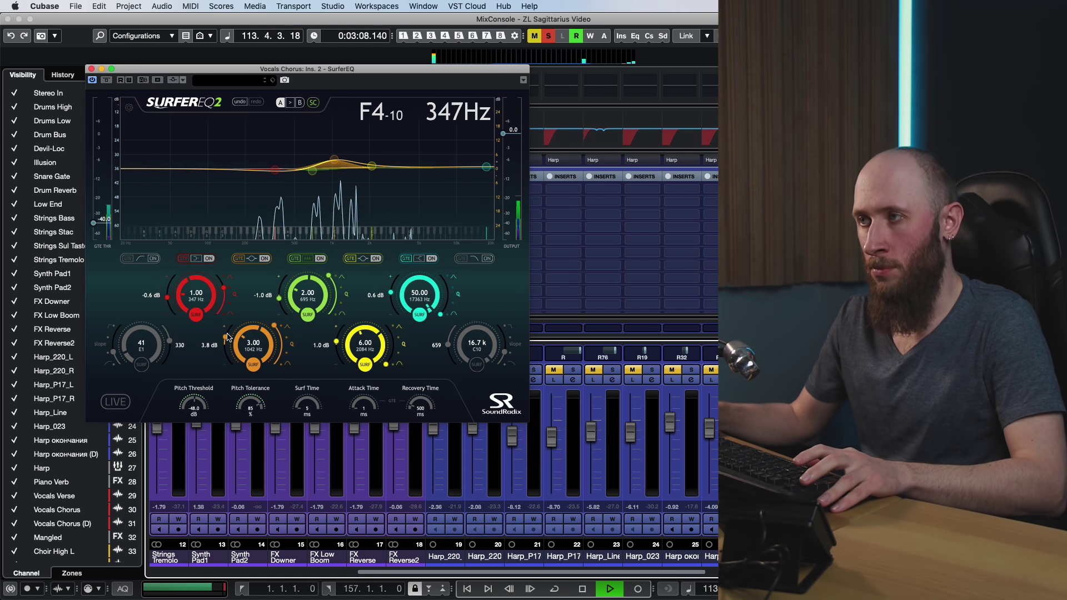
{"action": "key", "text": "space"}
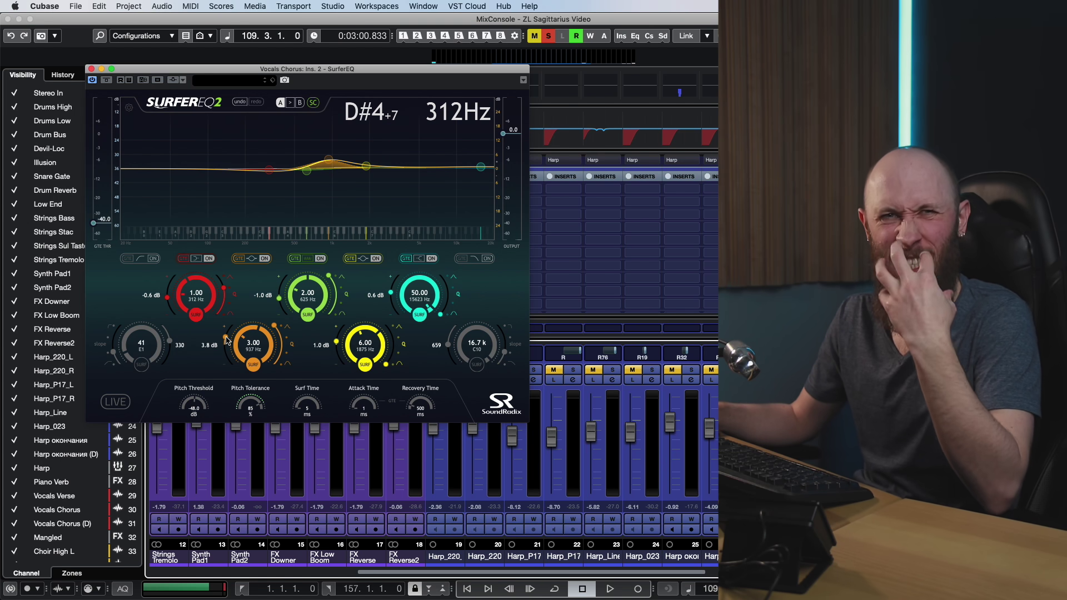
{"action": "key", "text": "space"}
{"action": "left_click_drag", "start_coordinate": [226, 341], "coordinate": [224, 350]}
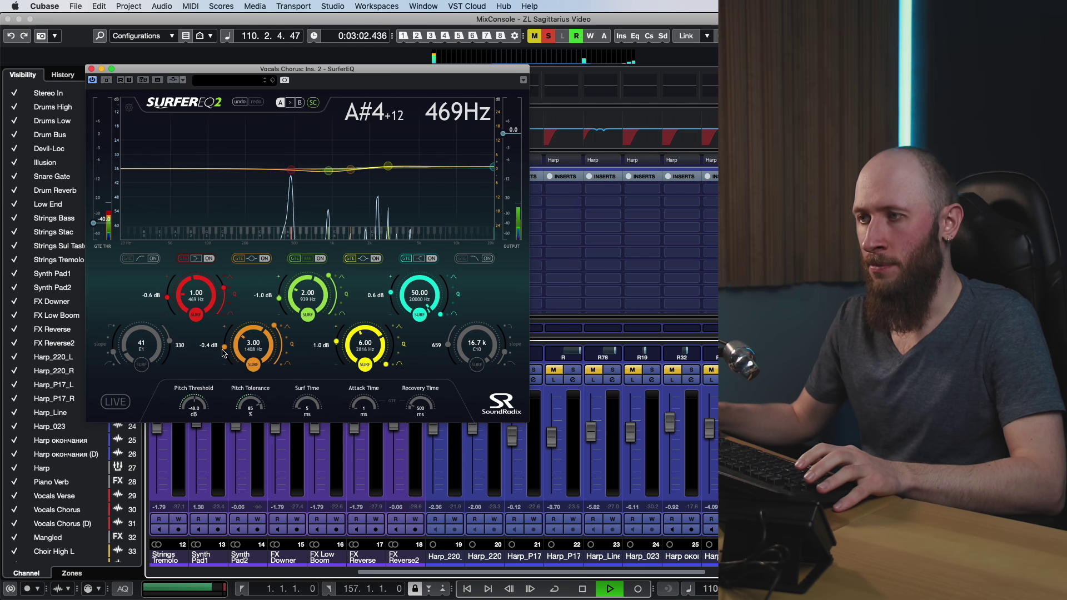
{"action": "left_click_drag", "start_coordinate": [223, 356], "coordinate": [224, 352]}
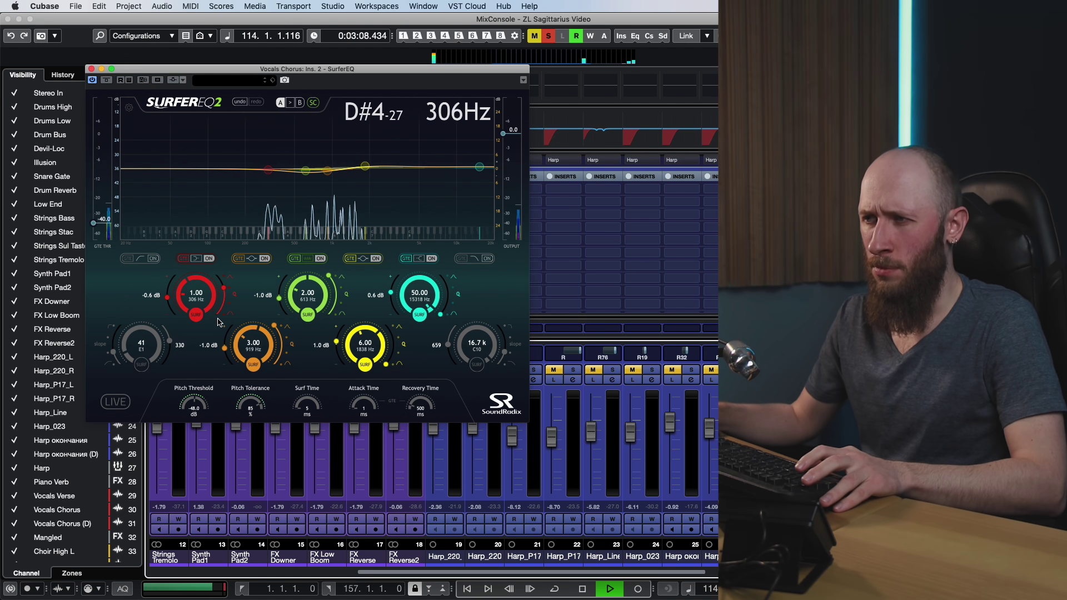
{"action": "key", "text": "space"}
Turn off Surf for the red, green and orange bands and audition the vocals with fixed band frequencies
{"action": "left_click", "coordinate": [197, 316]}
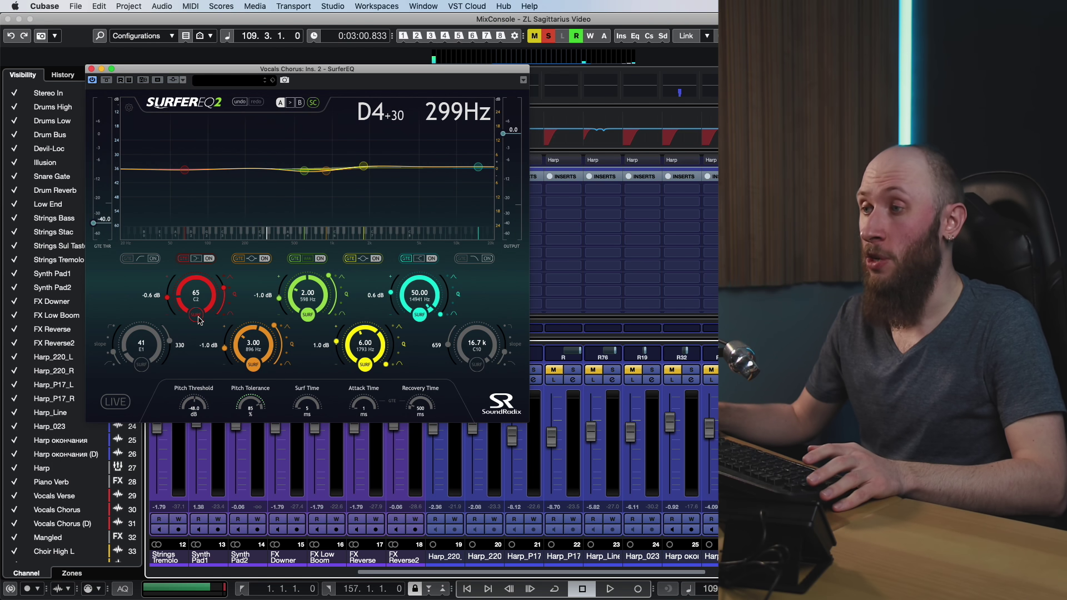
{"action": "left_click", "coordinate": [253, 366]}
{"action": "key", "text": "space"}
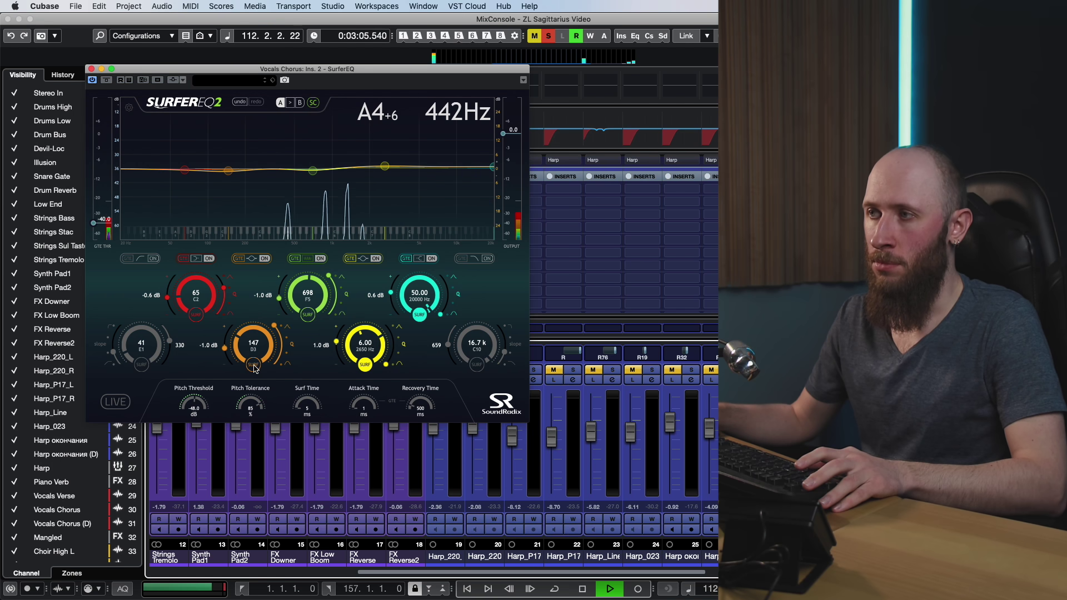
{"action": "key", "text": "space"}
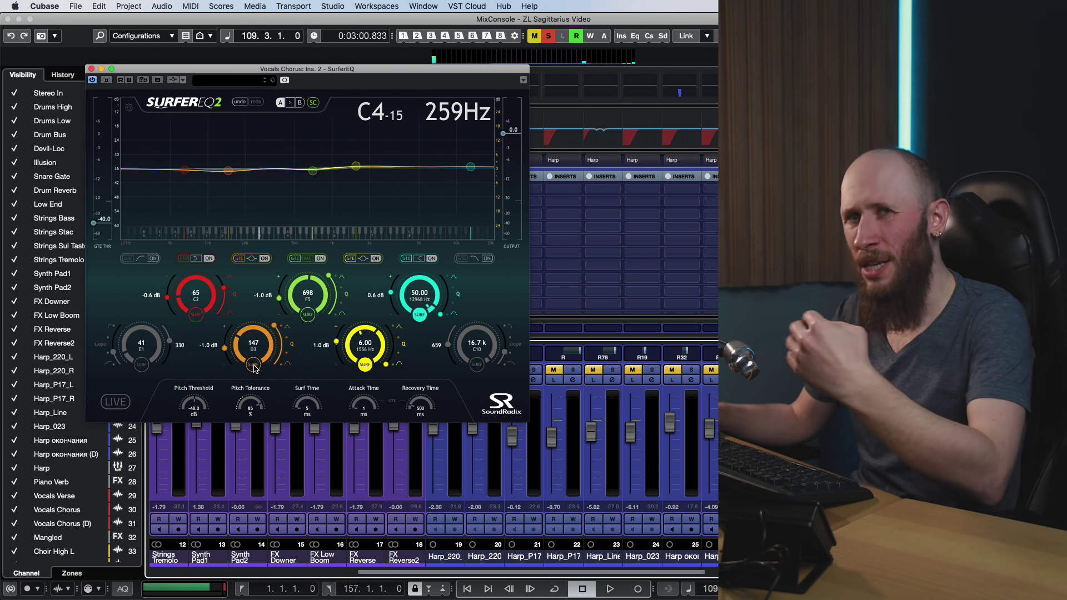
Turn Surf back on for the green, orange and red bands while auditioning the vocals
{"action": "key", "text": "space"}
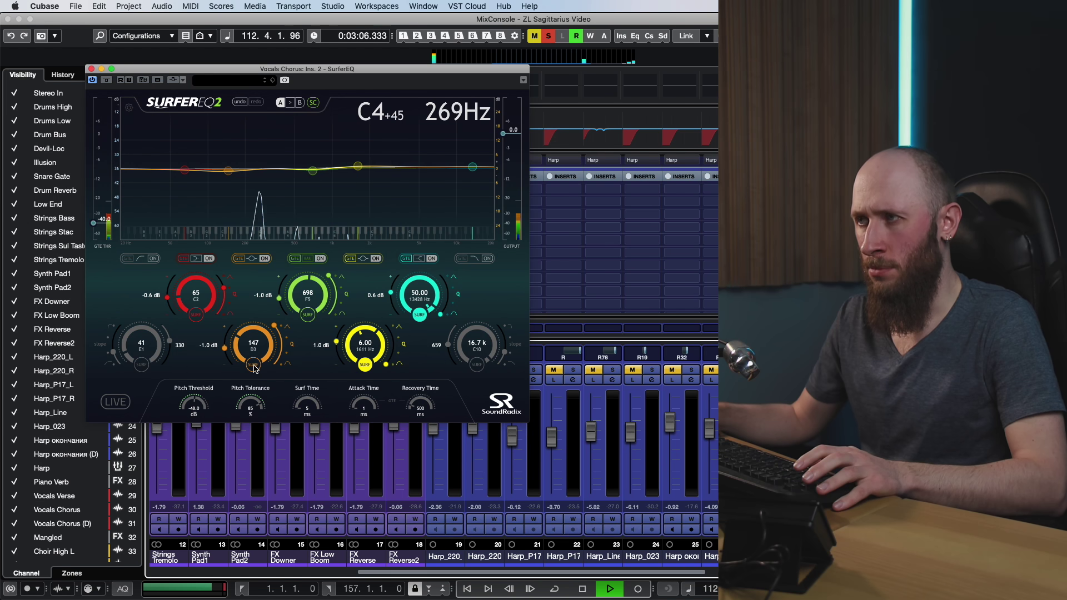
{"action": "left_click", "coordinate": [307, 316]}
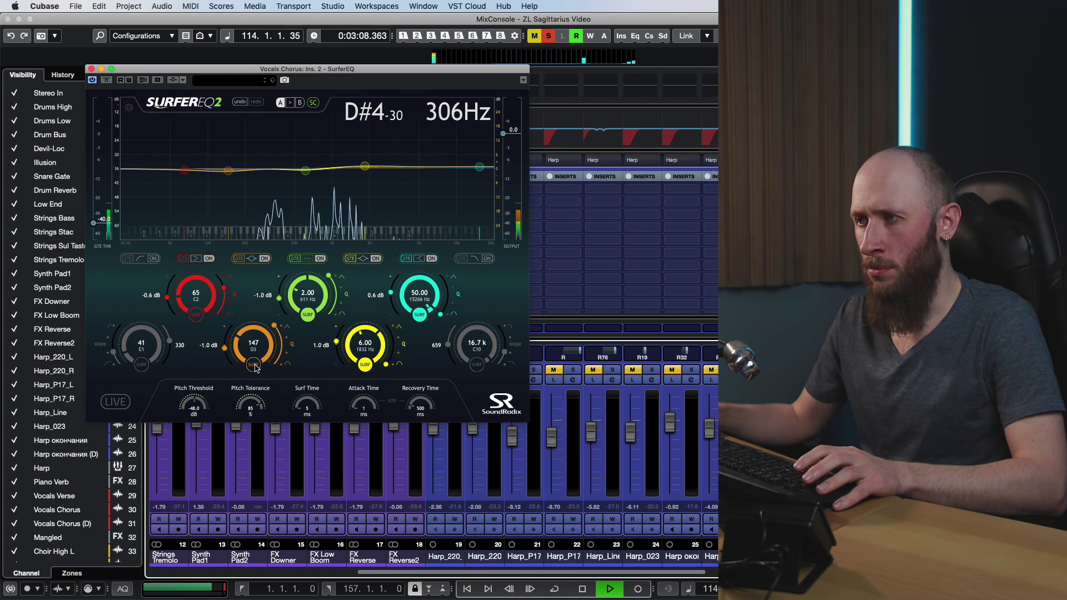
{"action": "left_click", "coordinate": [254, 367]}
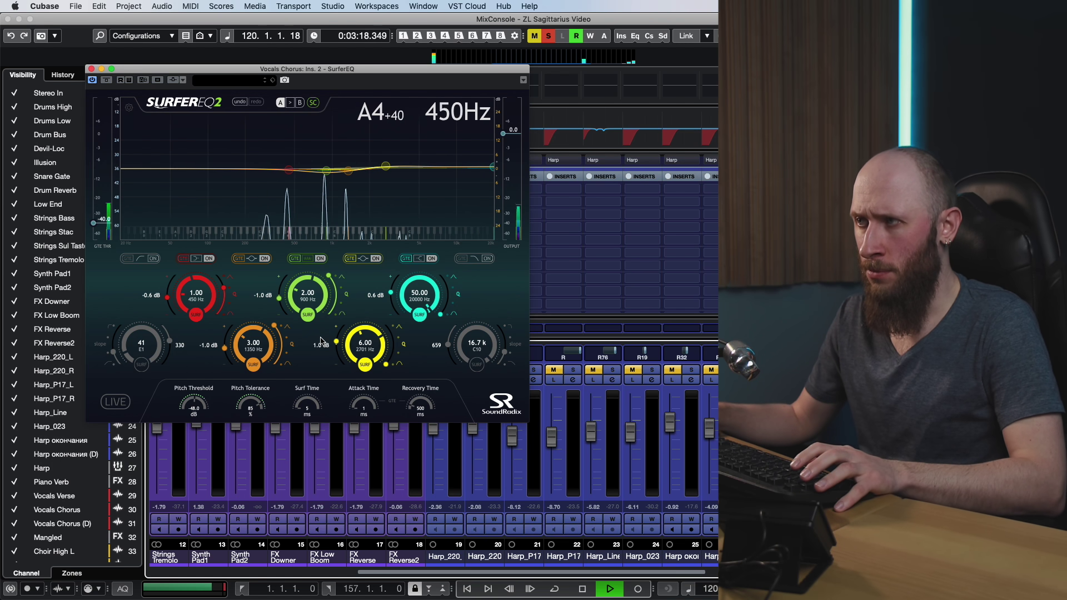
{"action": "key", "text": "space"}
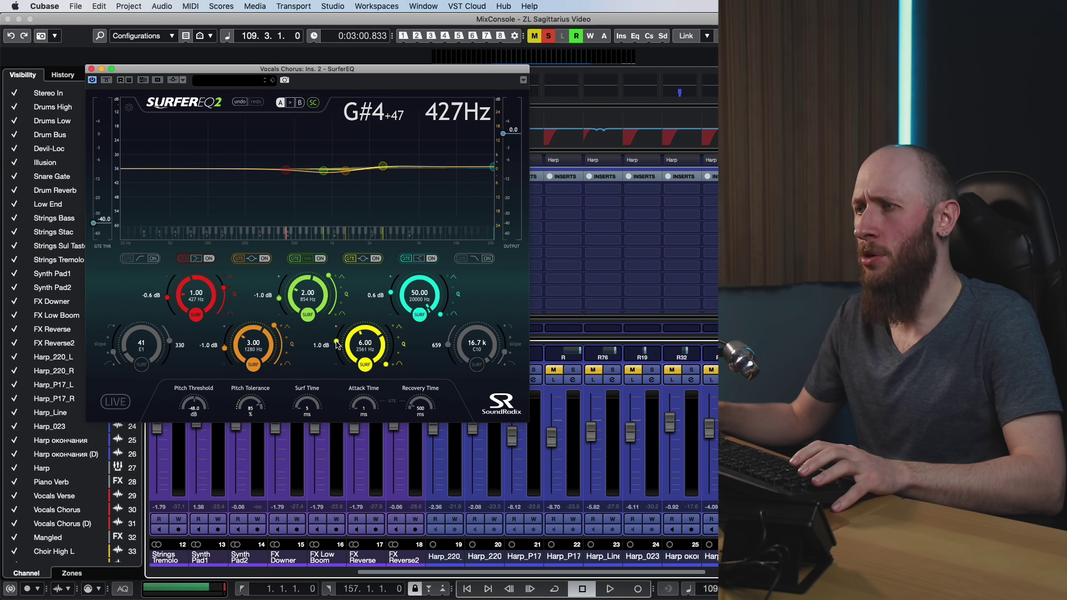
Audition the yellow 6.00 harmonic band boosted to 5.3 dB and return its gain to 1.0 dB
{"action": "key", "text": "space"}
{"action": "left_click_drag", "start_coordinate": [336, 345], "coordinate": [337, 338]}
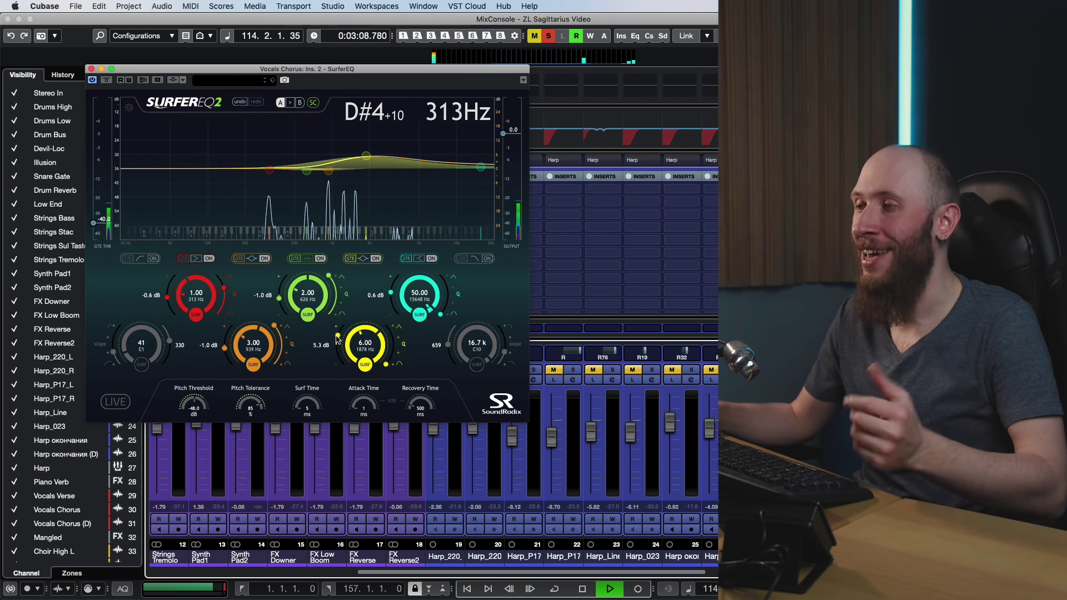
{"action": "left_click_drag", "start_coordinate": [337, 338], "coordinate": [337, 344]}
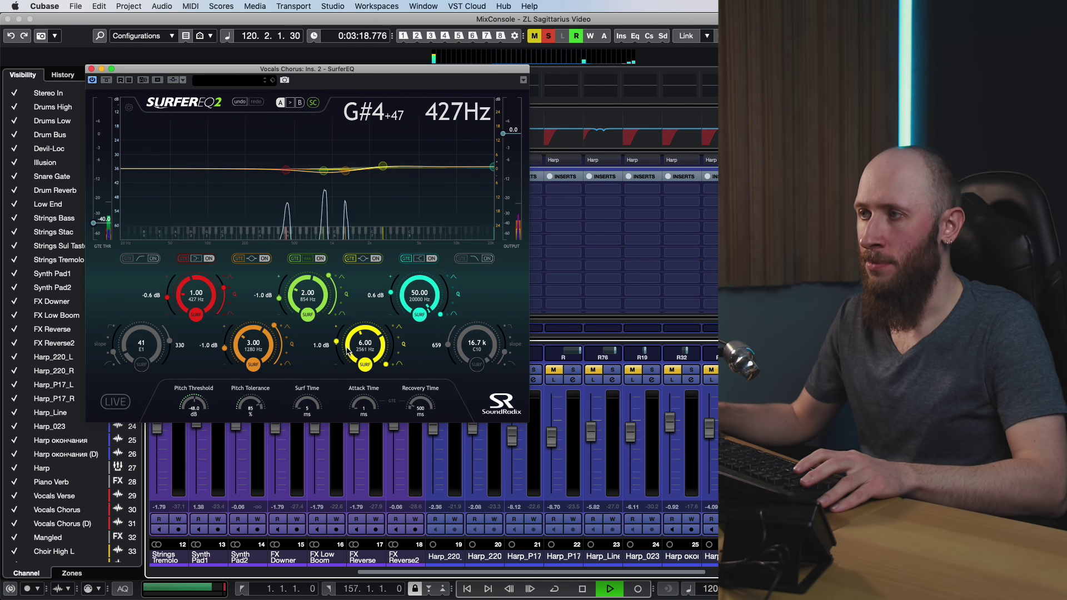
{"action": "key", "text": "space"}
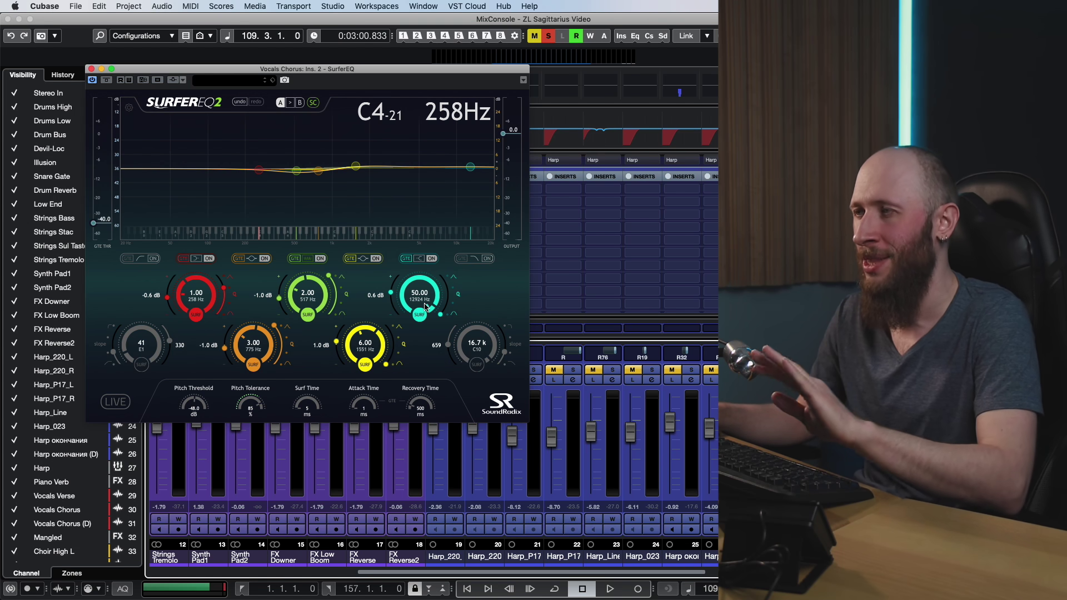
Compare the soloed chorus vocals with SurferEQ active and bypassed during playback, leaving the effect active
{"action": "key", "text": "space"}
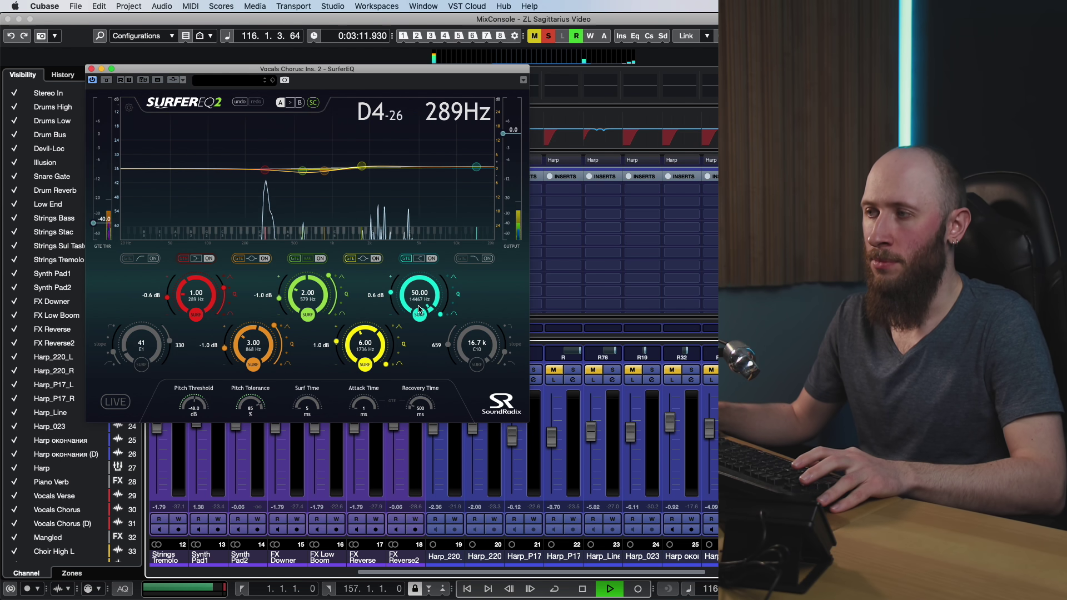
{"action": "key", "text": "space"}
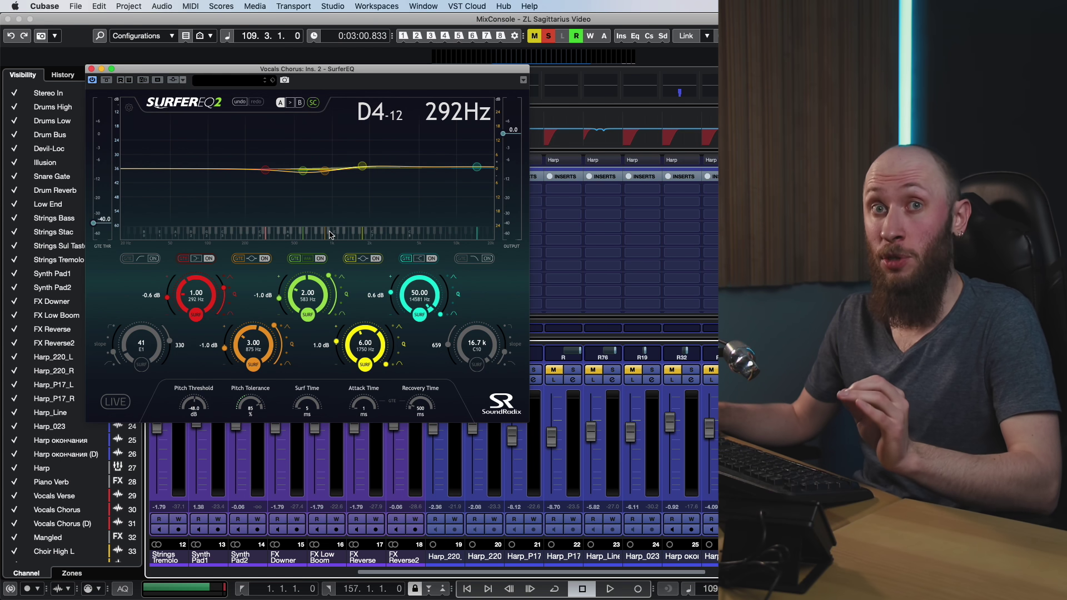
{"action": "left_click", "coordinate": [106, 81]}
{"action": "key", "text": "space"}
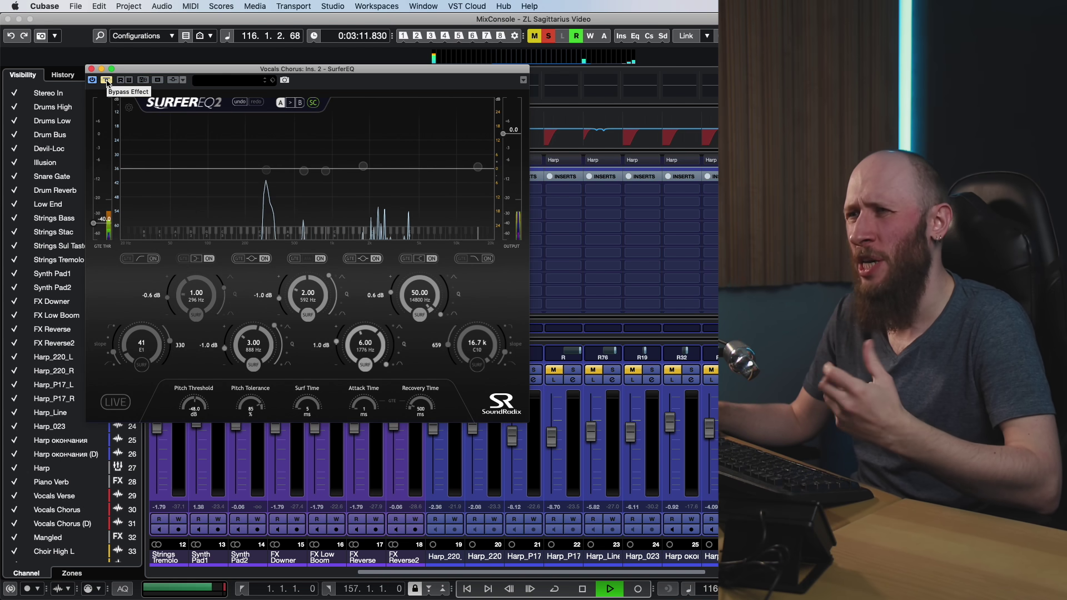
{"action": "left_click", "coordinate": [106, 81]}
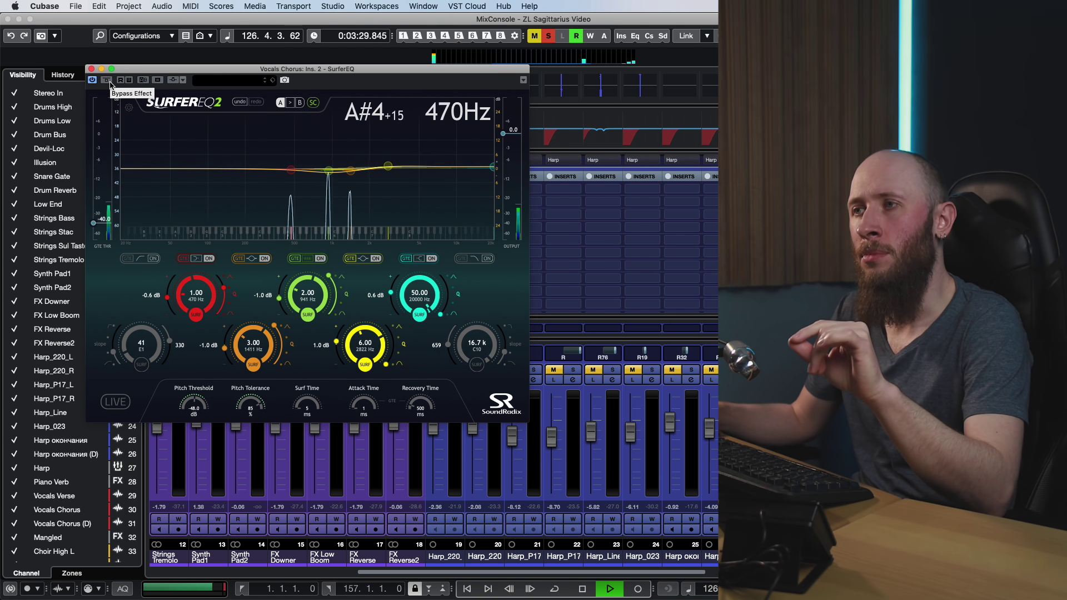
{"action": "left_click", "coordinate": [110, 82]}
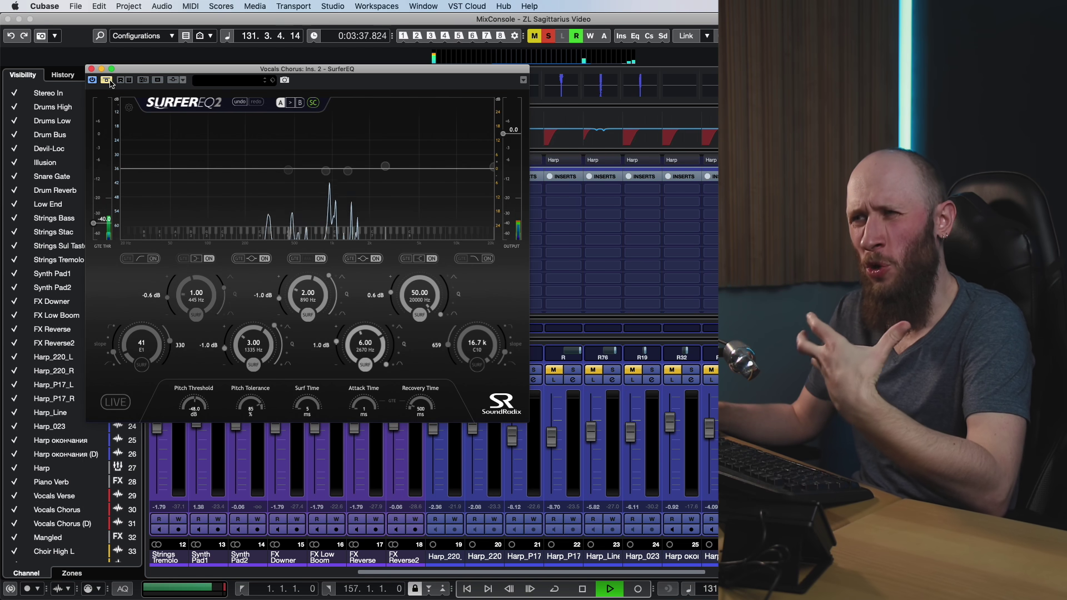
{"action": "left_click", "coordinate": [106, 80]}
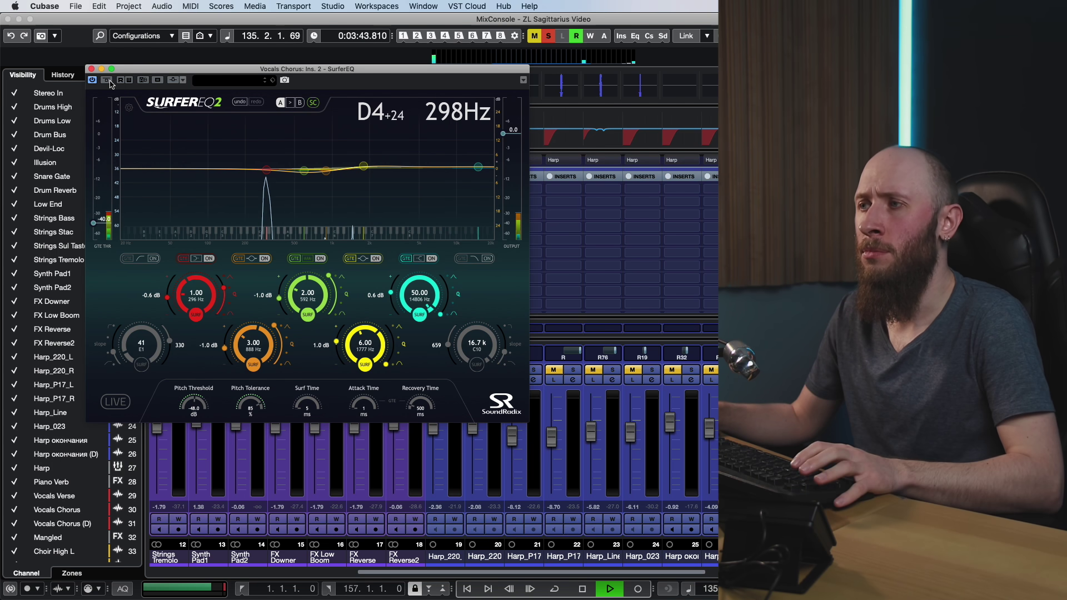
{"action": "key", "text": "space"}
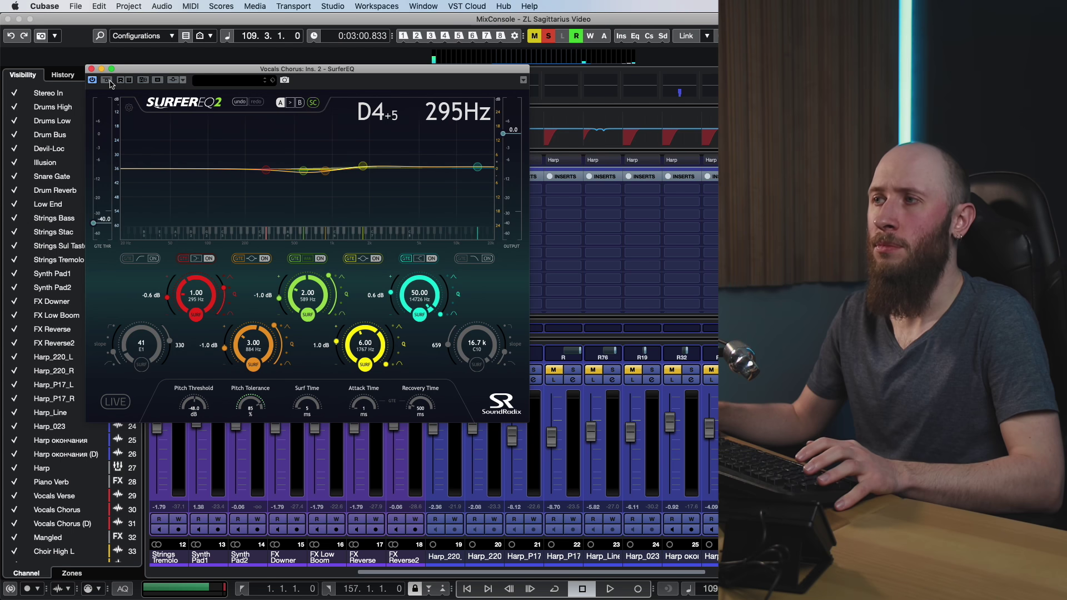